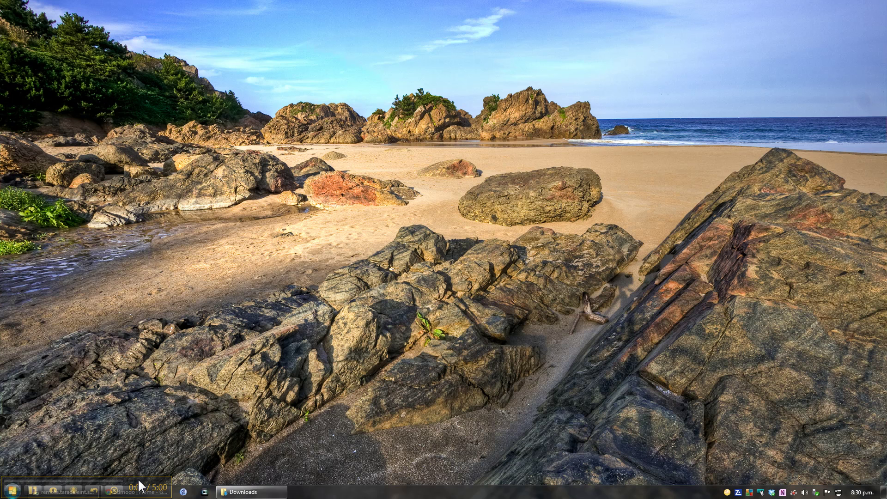
# Launch GIMP 2 from the Windows Start menu.
pyautogui.moveTo(138, 478); pyautogui.dragTo(153, 461)
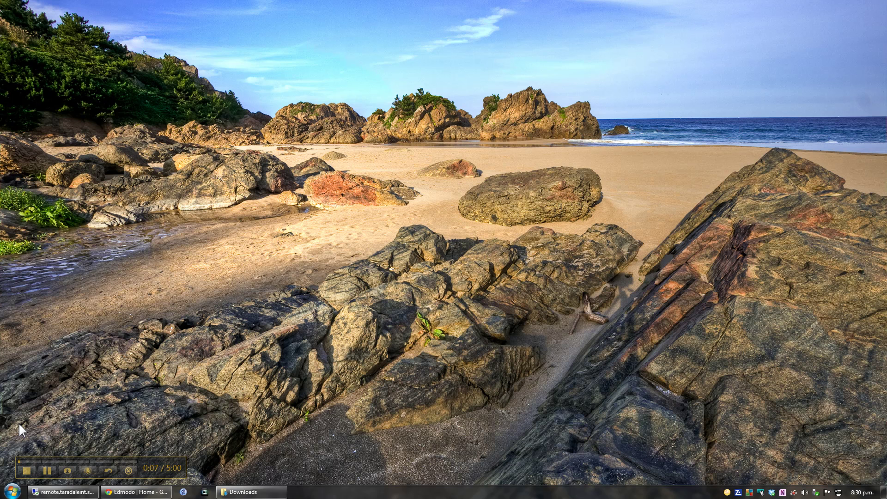
pyautogui.click(12, 491)
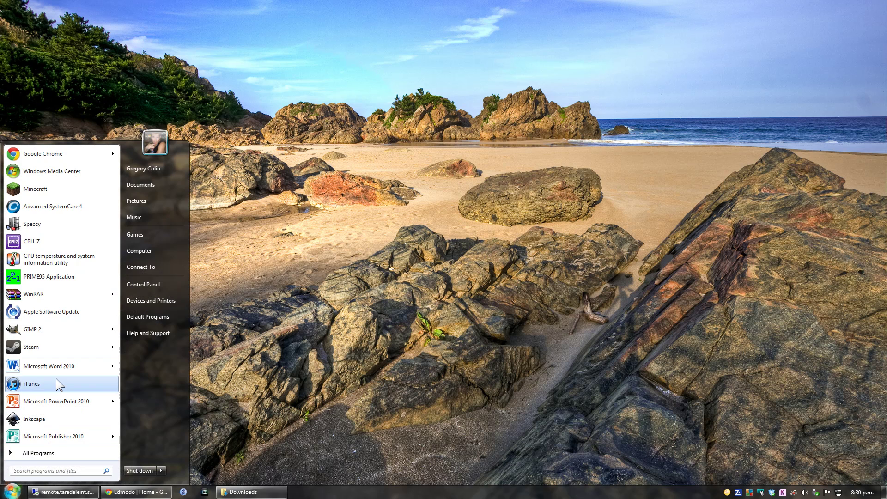
pyautogui.click(59, 334)
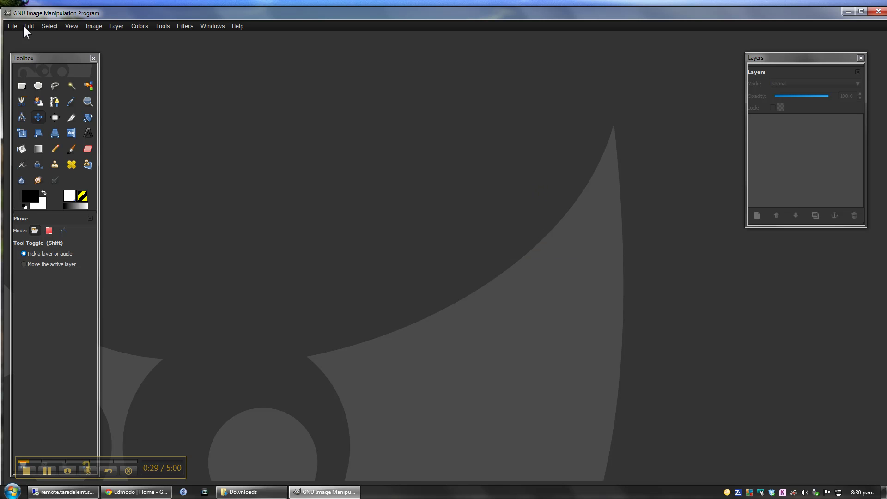
# Open IMG_0079.JPG from the emailed webcam photos folder in Administrator's Downloads.
pyautogui.click(11, 26)
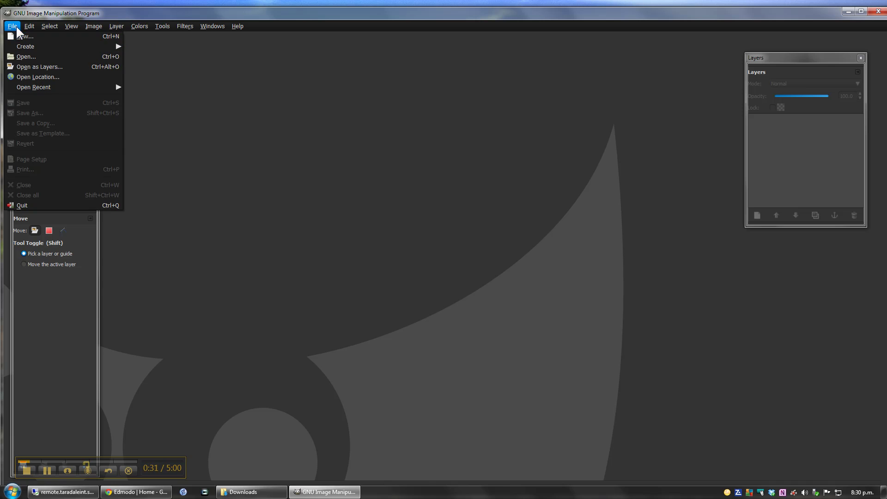
pyautogui.click(30, 57)
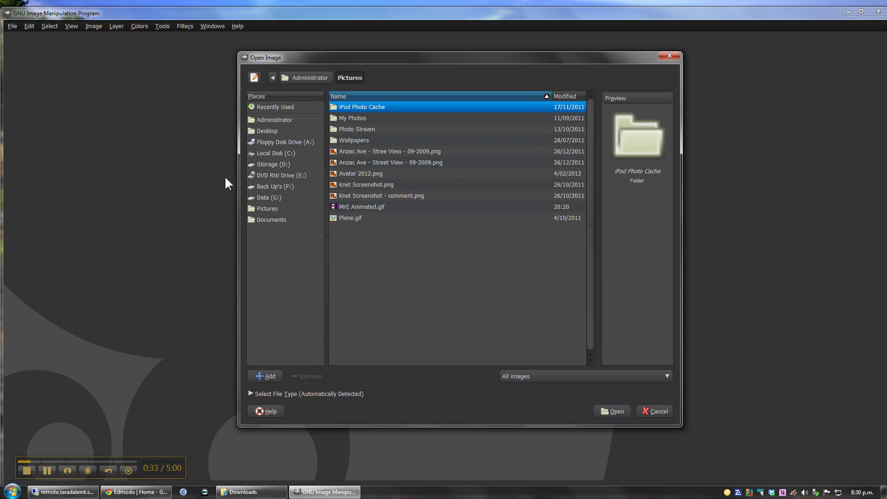
pyautogui.click(274, 121)
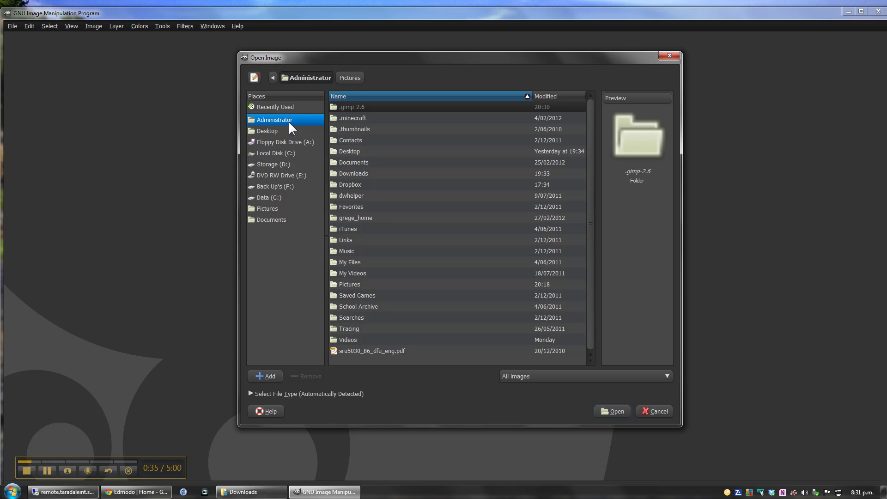
pyautogui.doubleClick(361, 173)
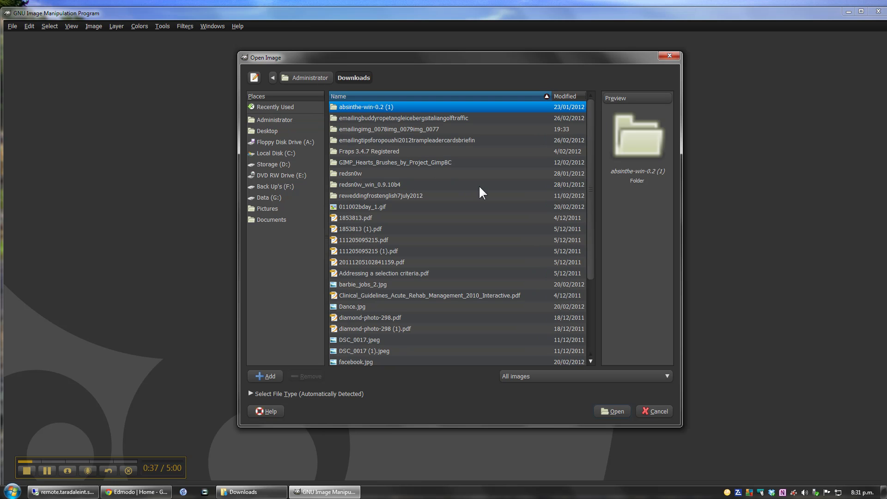
pyautogui.click(381, 129)
pyautogui.doubleClick(380, 129)
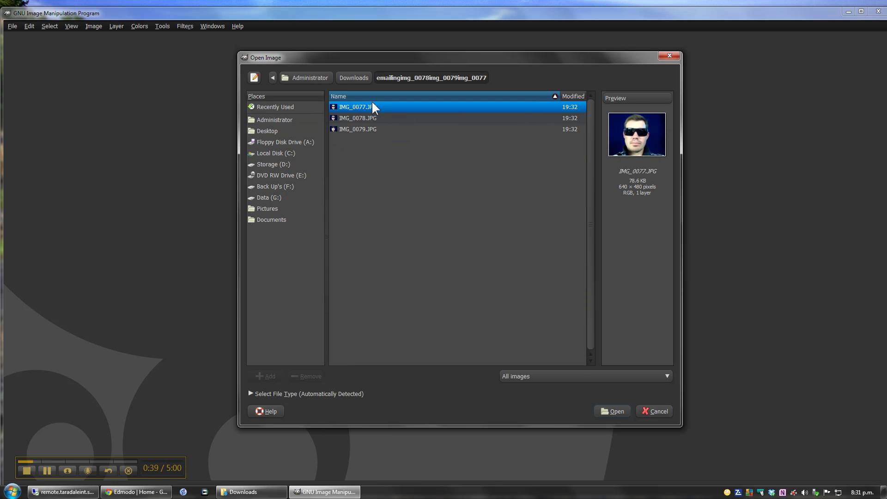
pyautogui.click(369, 130)
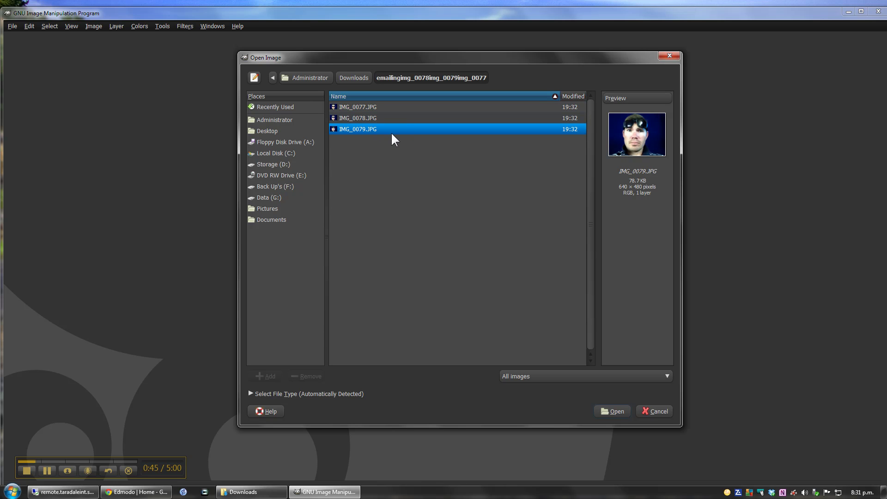
pyautogui.click(613, 410)
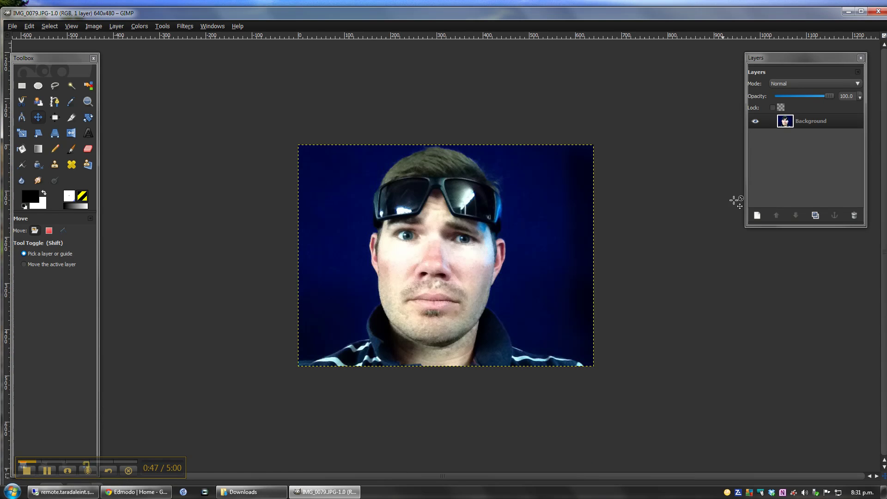
# Add IMG_0078.JPG to the image as a new layer.
pyautogui.click(10, 25)
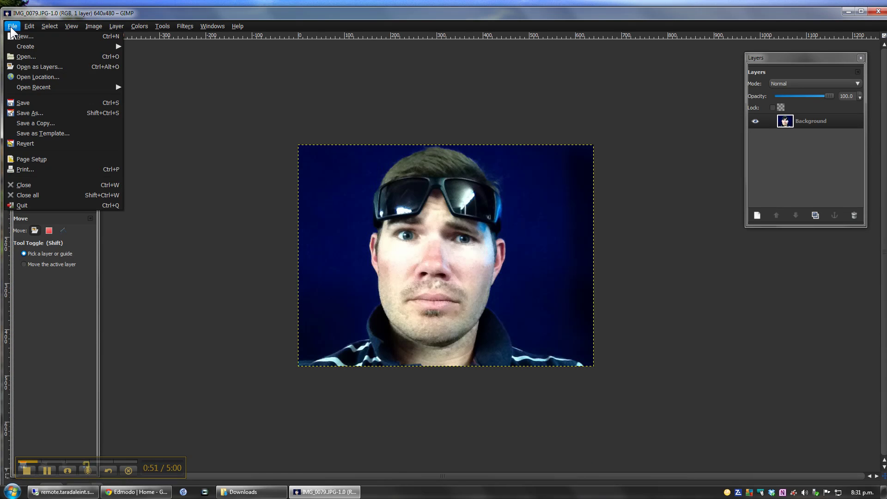
pyautogui.click(43, 62)
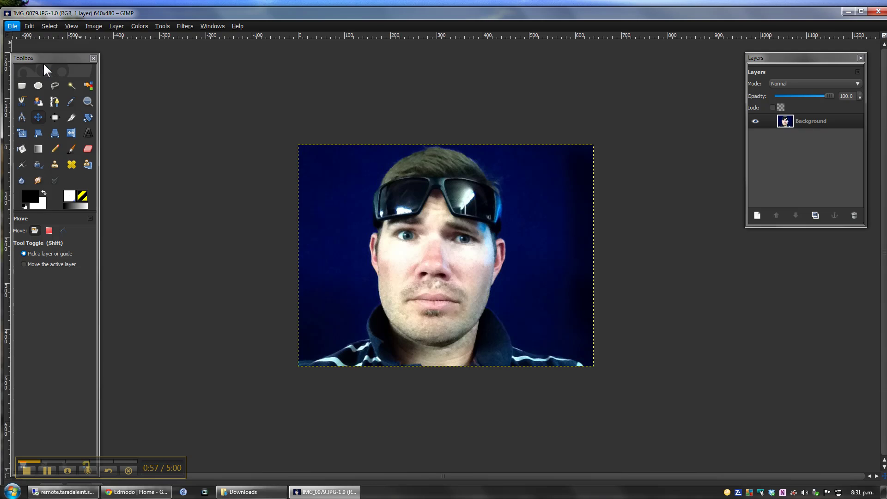
pyautogui.click(370, 118)
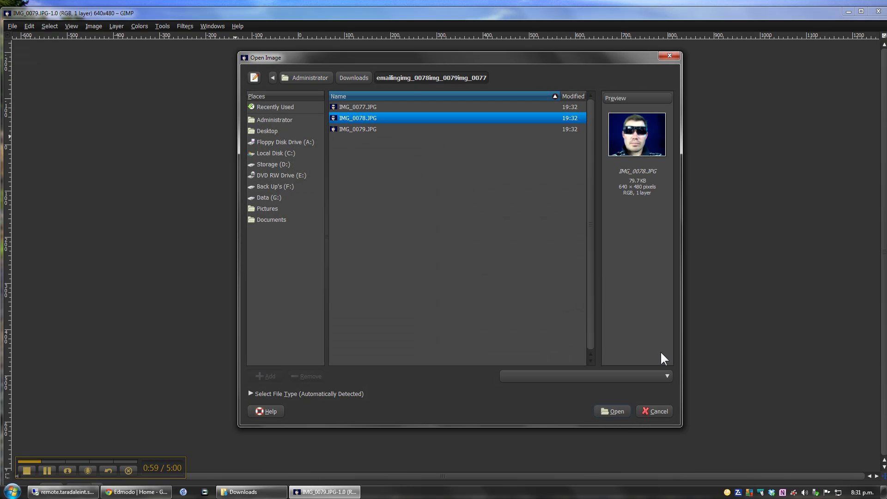
pyautogui.click(617, 411)
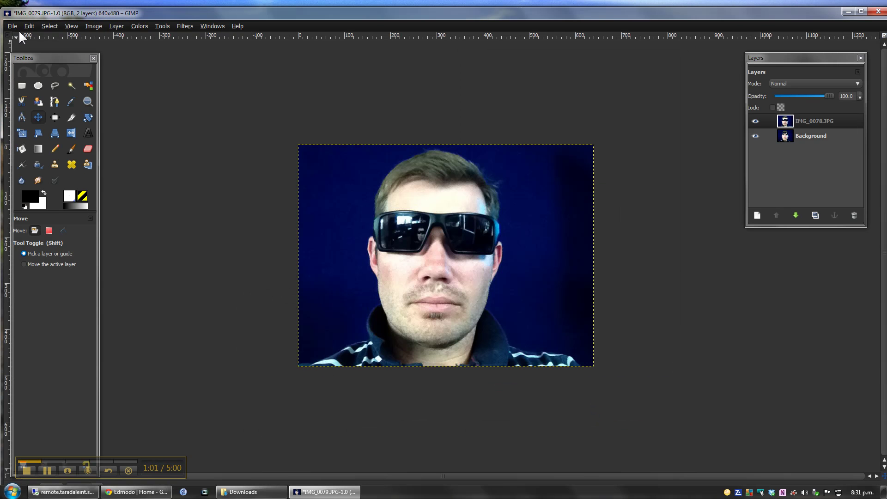
# Add IMG_0077.JPG to the image as another new layer.
pyautogui.click(13, 26)
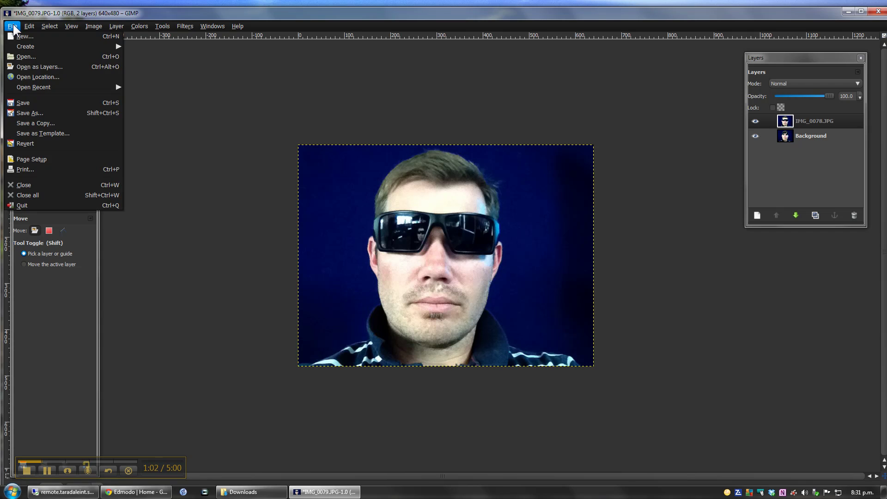
pyautogui.click(35, 66)
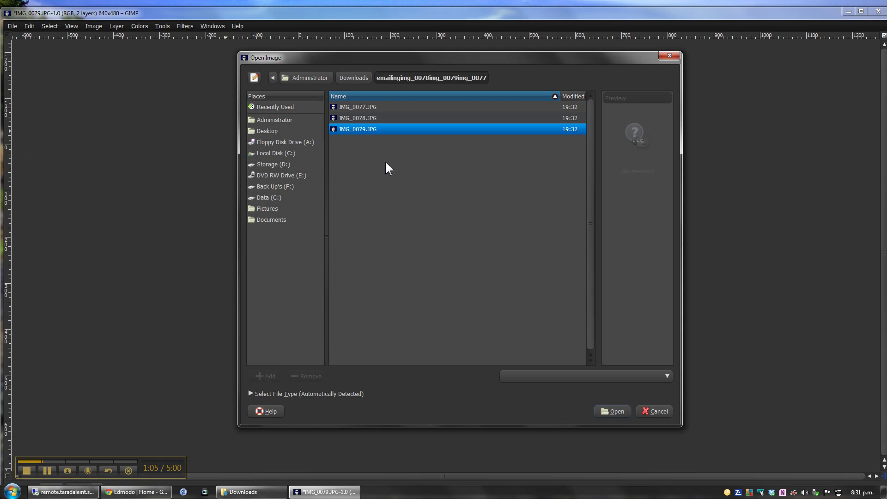
pyautogui.click(370, 107)
pyautogui.click(617, 411)
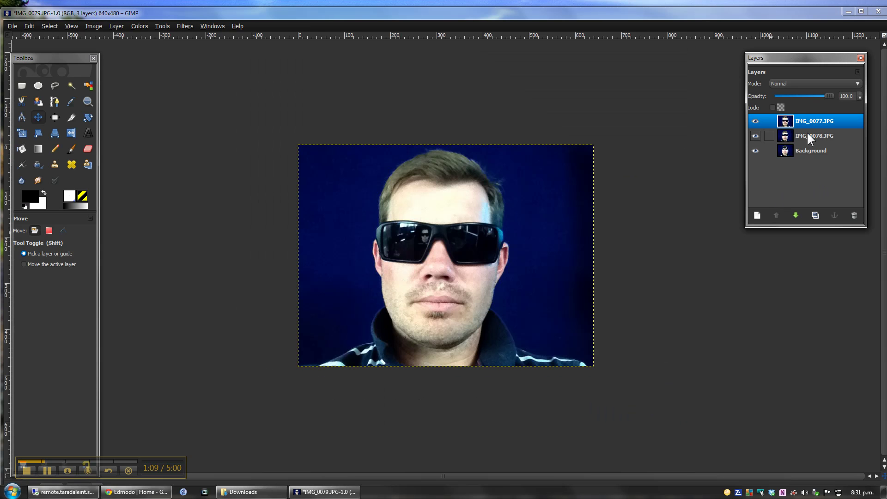
# Select each of the three layers in turn, ending on IMG_0077.JPG.
pyautogui.click(809, 135)
pyautogui.click(810, 150)
pyautogui.click(814, 121)
# Toggle IMG_0077.JPG and IMG_0078.JPG visibility to preview the frames, leaving all visible.
pyautogui.click(756, 121)
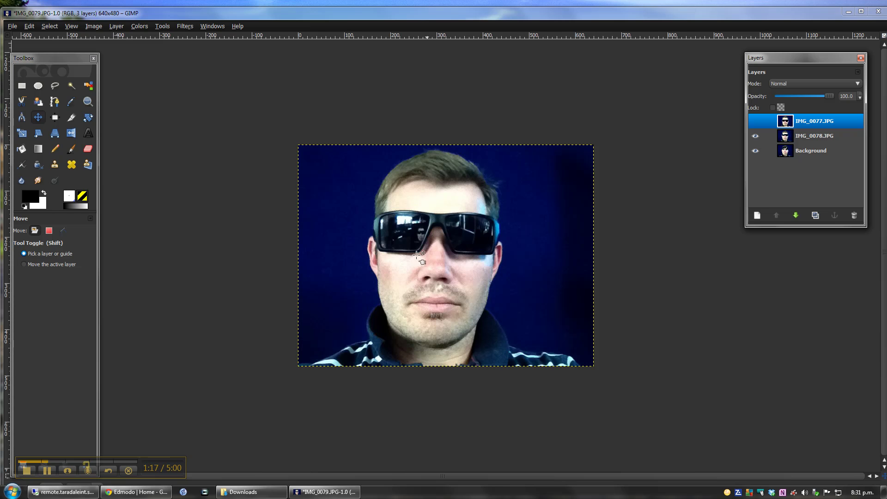
pyautogui.click(755, 135)
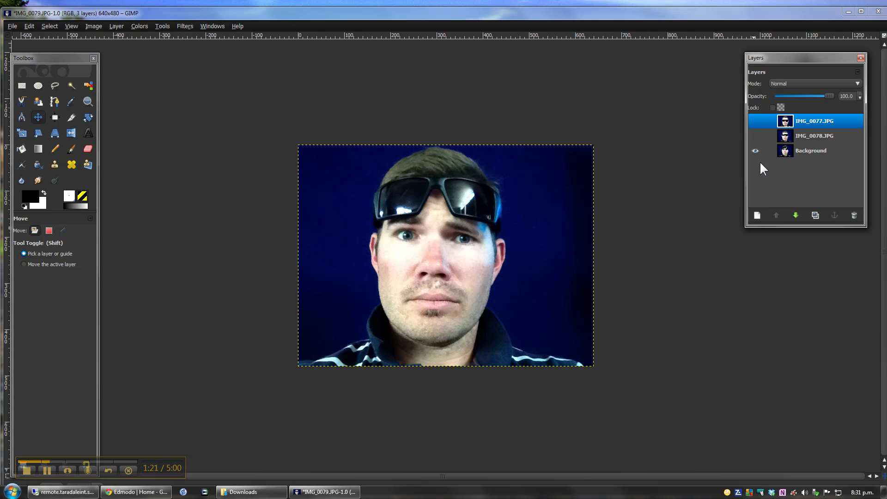
pyautogui.click(755, 121)
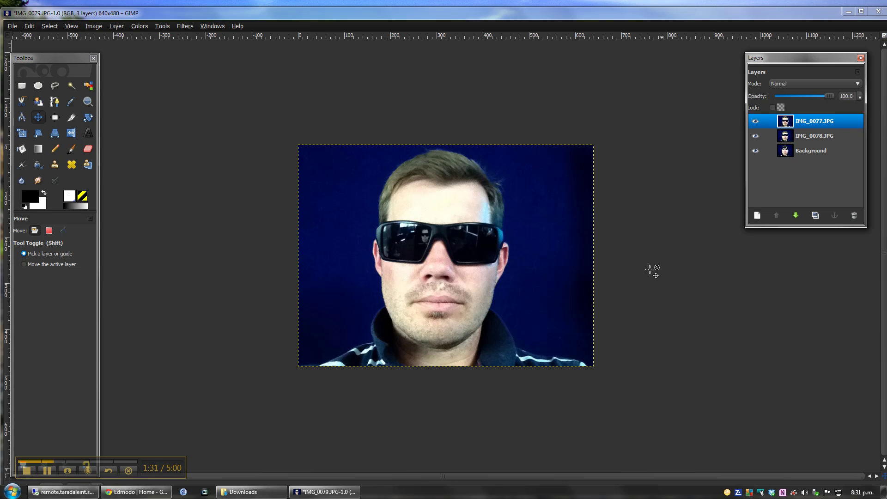
pyautogui.click(756, 120)
pyautogui.click(755, 135)
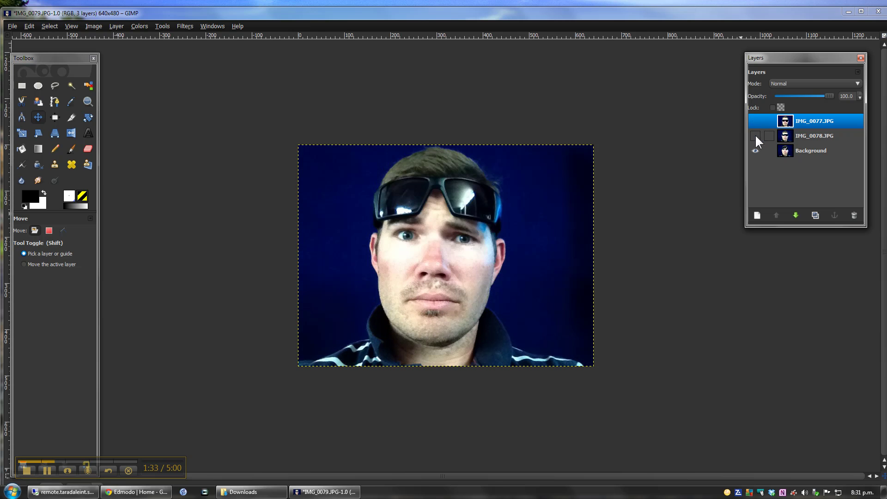
pyautogui.click(755, 121)
pyautogui.click(755, 136)
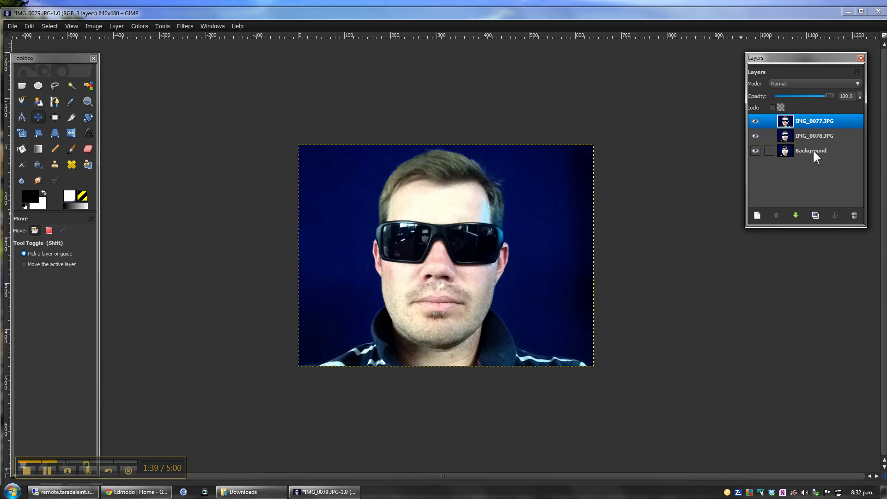
# Duplicate the IMG_0077.JPG layer and the Background layer.
pyautogui.rightClick(806, 120)
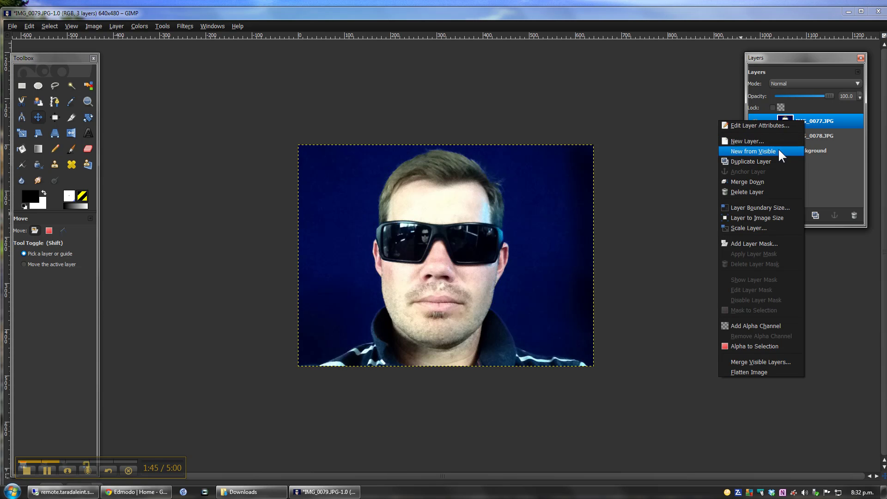
pyautogui.click(767, 160)
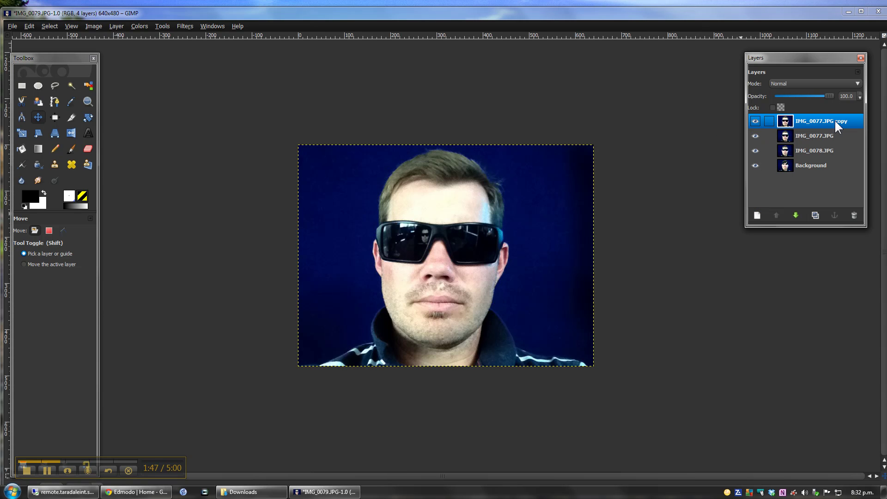
pyautogui.click(806, 134)
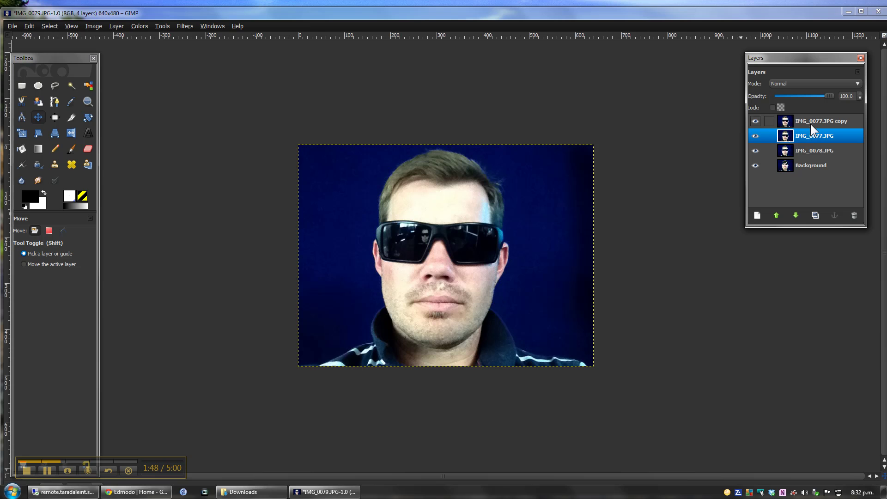
pyautogui.rightClick(804, 165)
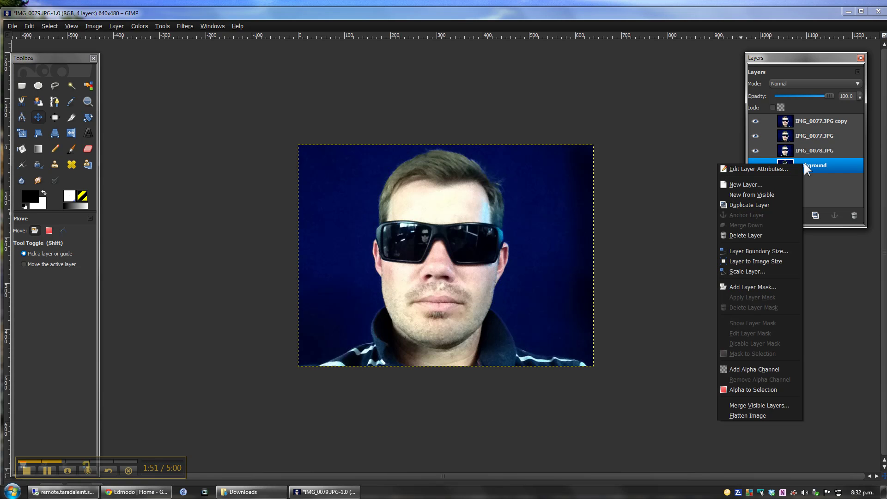
pyautogui.click(765, 205)
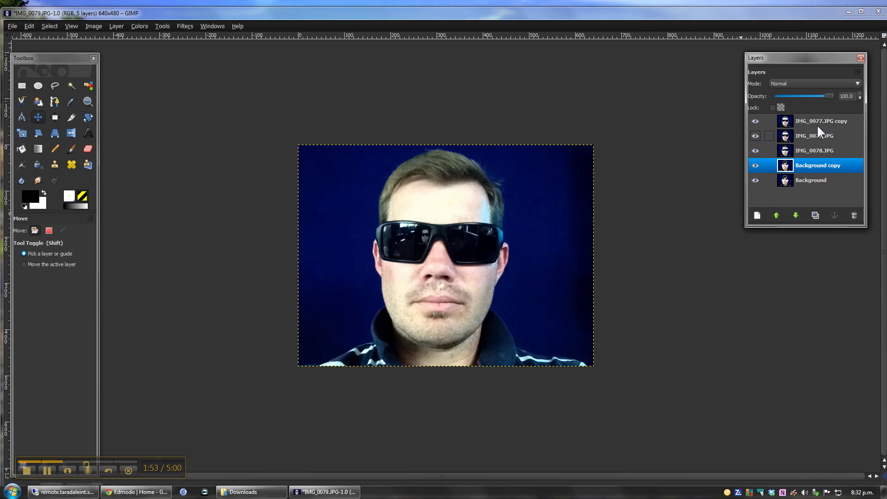
# Hide the upper layers to preview lower frames, then show all layers again.
pyautogui.click(756, 135)
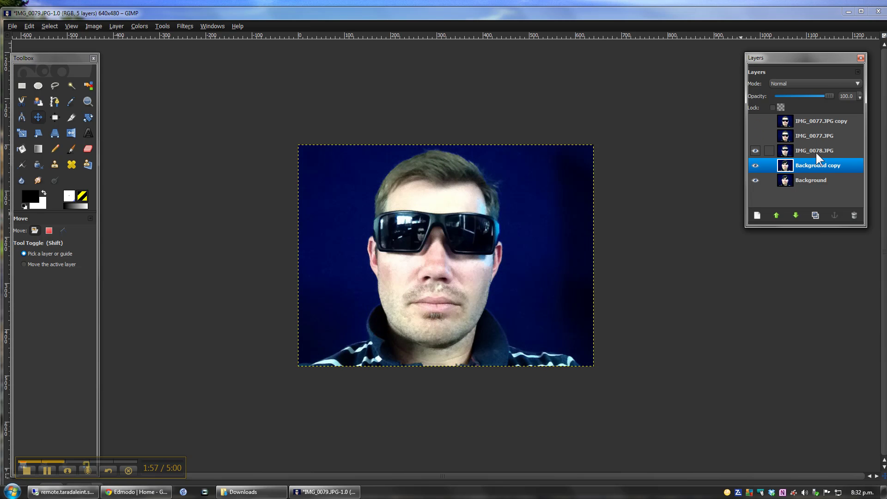
pyautogui.click(756, 151)
pyautogui.click(755, 166)
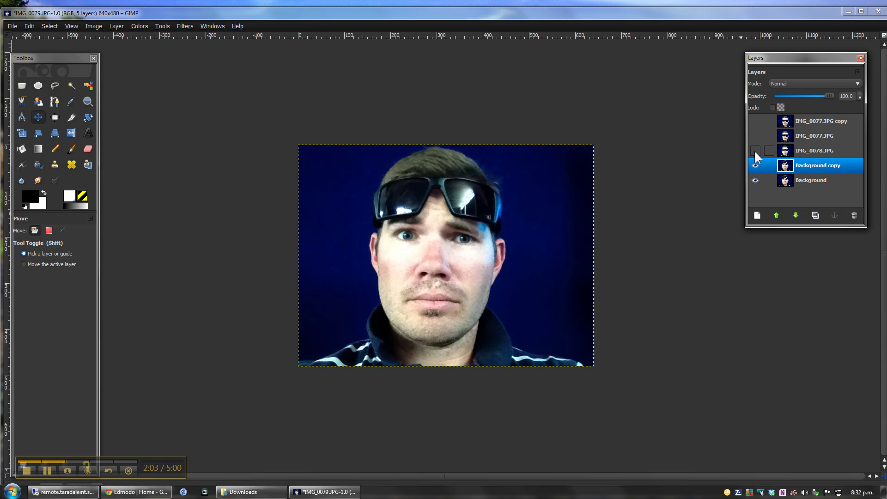
pyautogui.click(755, 151)
pyautogui.click(756, 136)
pyautogui.click(755, 122)
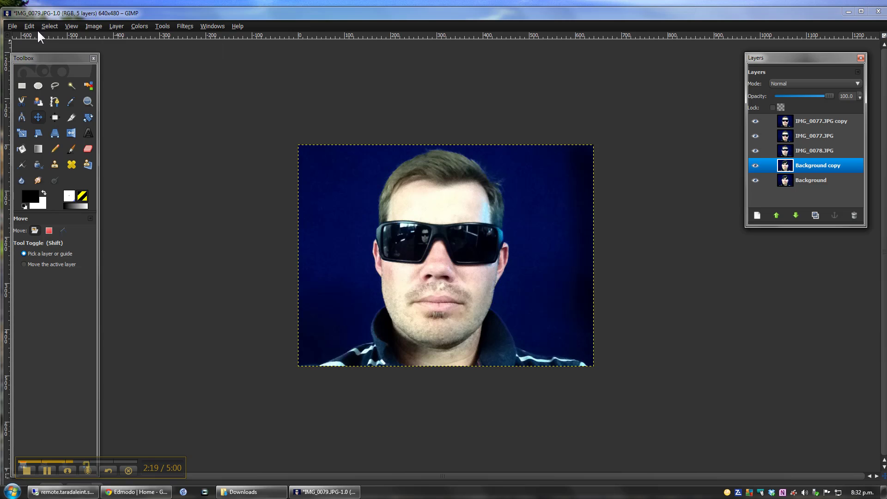
# Save the image as 'y Animation' with GIF image chosen as the file type.
pyautogui.click(12, 26)
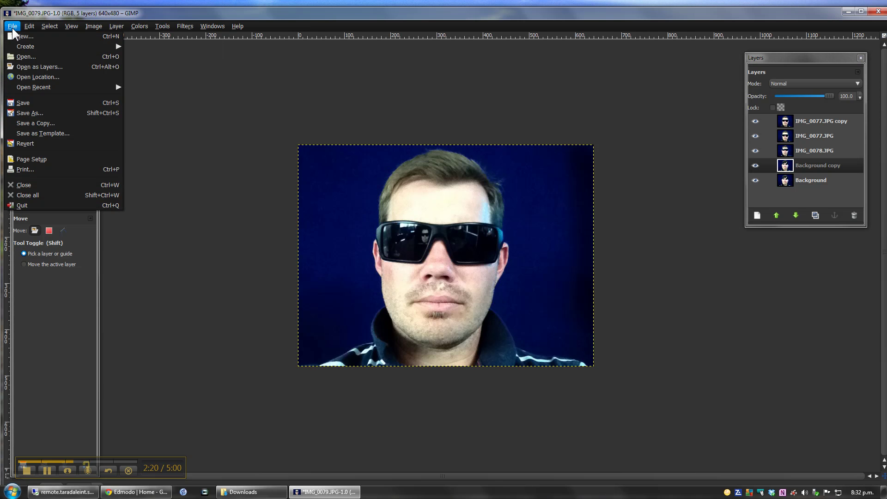
pyautogui.click(39, 112)
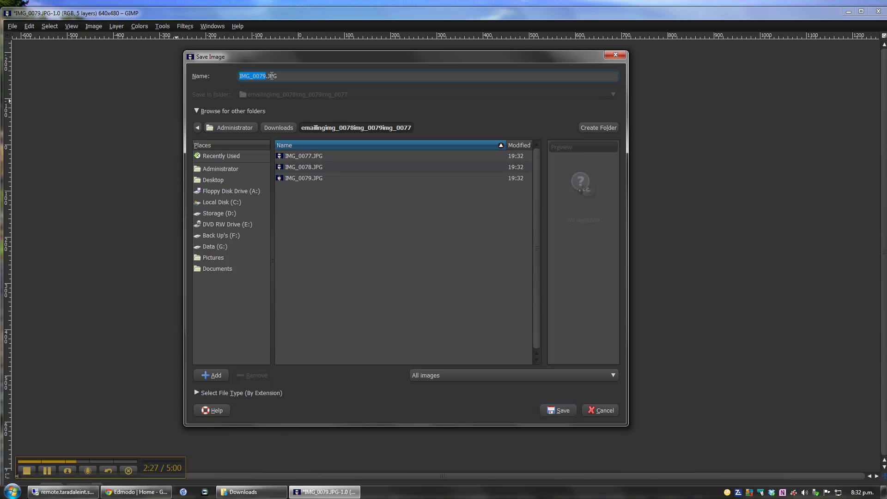
pyautogui.write('y Animation')
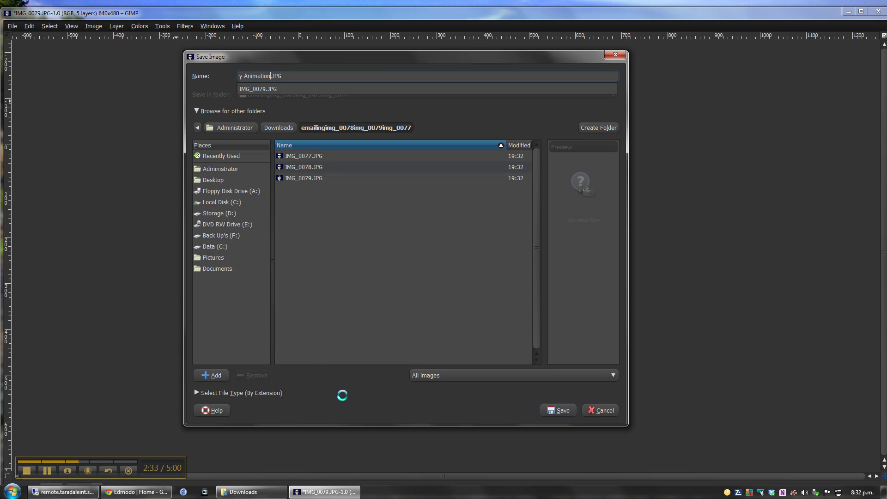
pyautogui.click(195, 393)
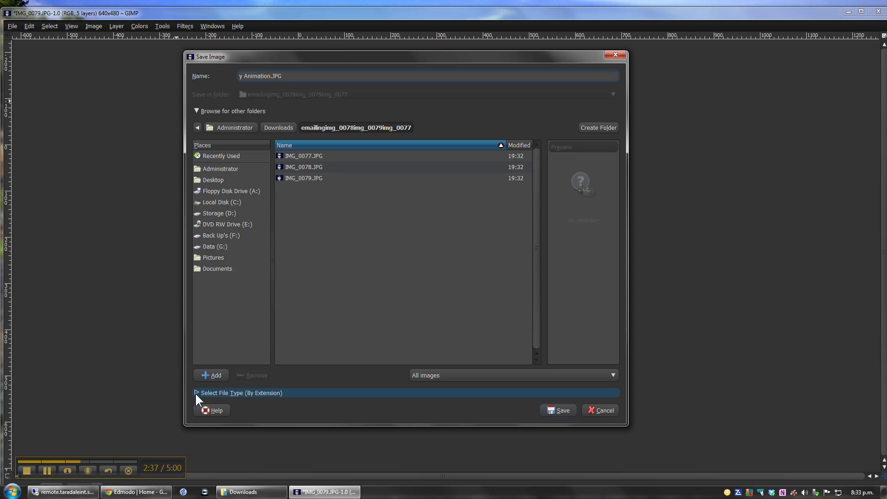
pyautogui.click(196, 392)
pyautogui.scroll(-5, 428, 343)
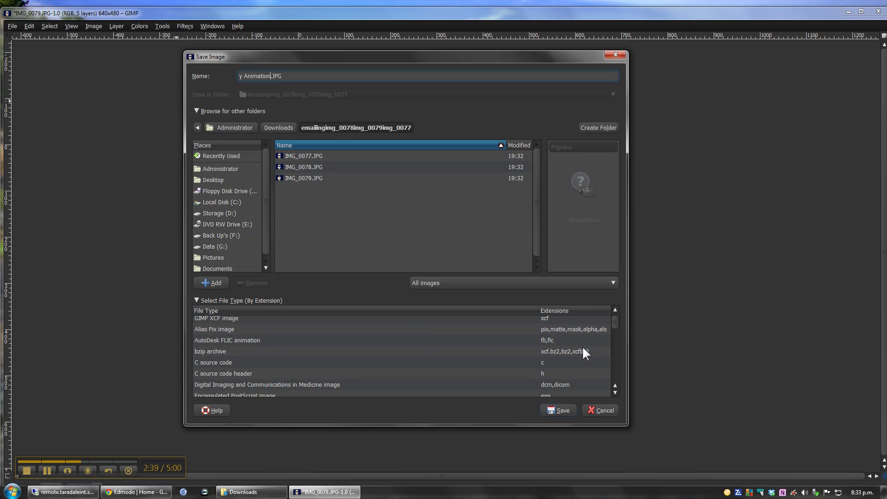
pyautogui.scroll(-1, 528, 372)
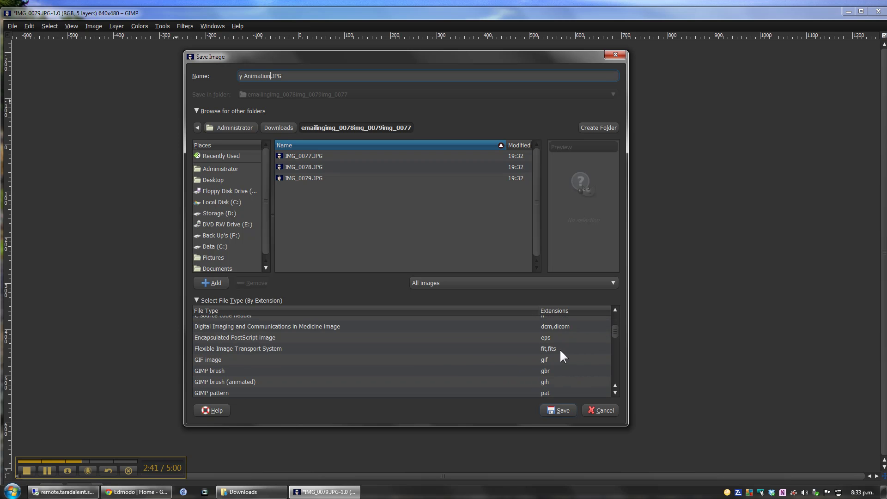
pyautogui.click(209, 361)
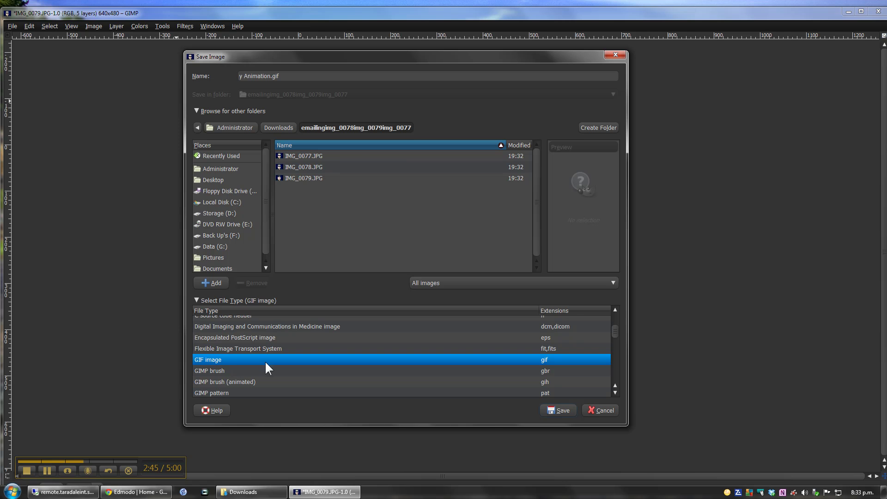
pyautogui.click(561, 409)
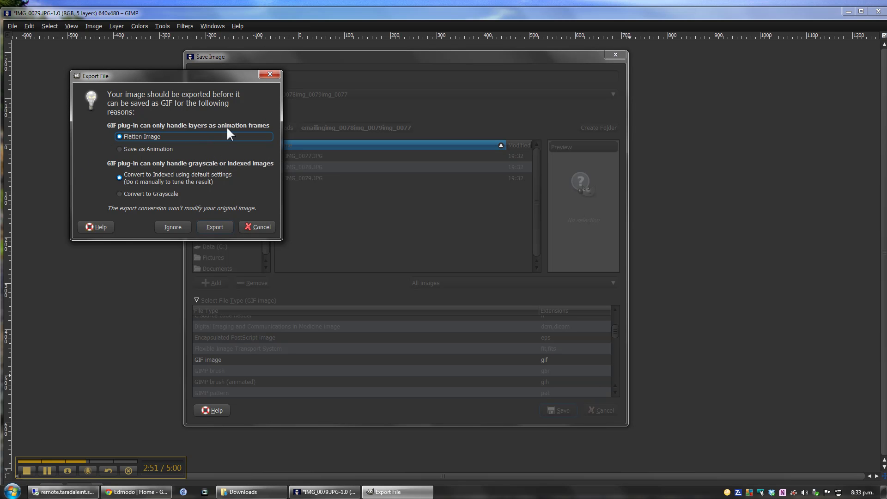
# Export the layers as an animation instead of flattening, converting to indexed colour.
pyautogui.click(121, 148)
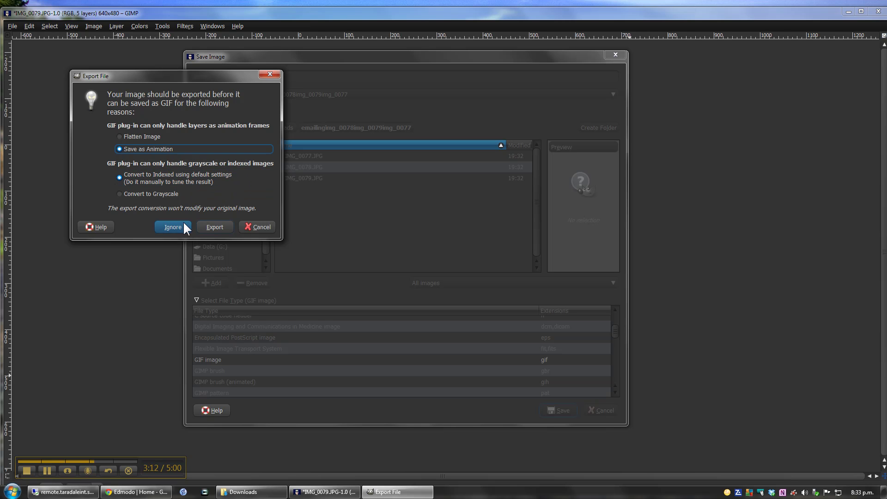
pyautogui.click(213, 226)
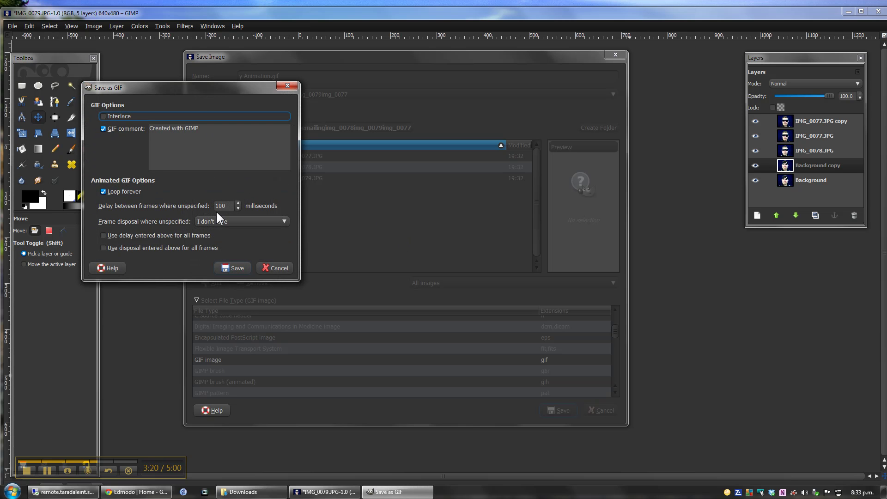
# Set the frame delay to 200 ms with Loop forever on and save the GIF.
pyautogui.moveTo(229, 206); pyautogui.dragTo(207, 205)
pyautogui.write('2')
pyautogui.click(228, 206)
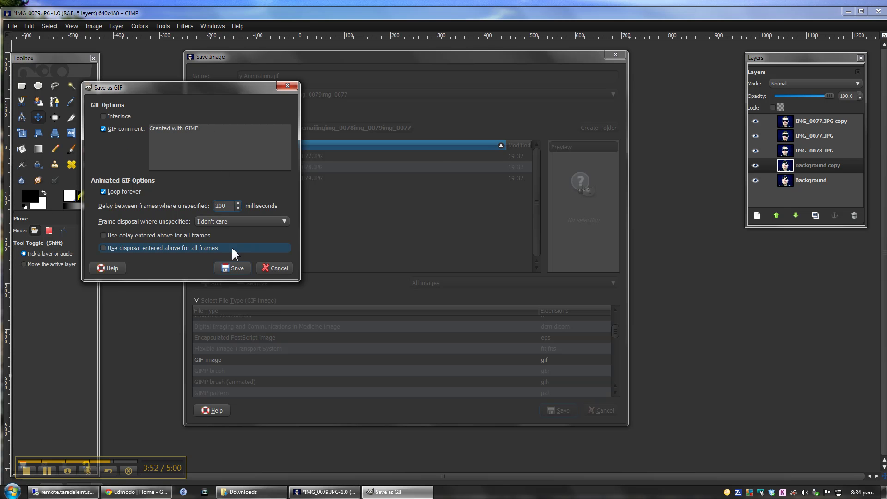
pyautogui.click(231, 267)
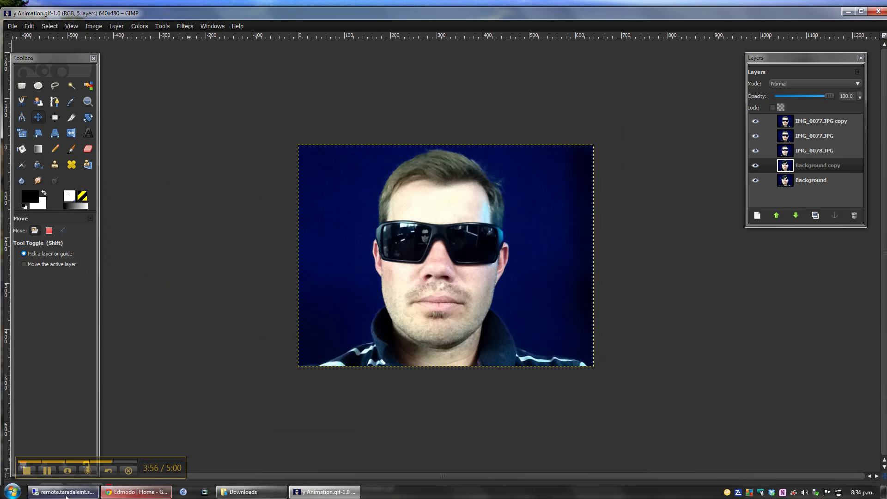
# Show the Pictures library in Windows Explorer and maximize the window.
pyautogui.click(250, 492)
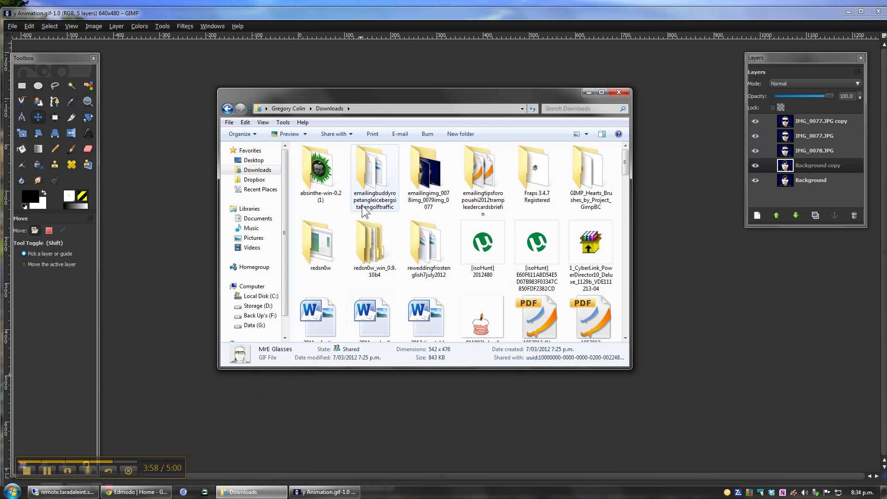
pyautogui.click(253, 237)
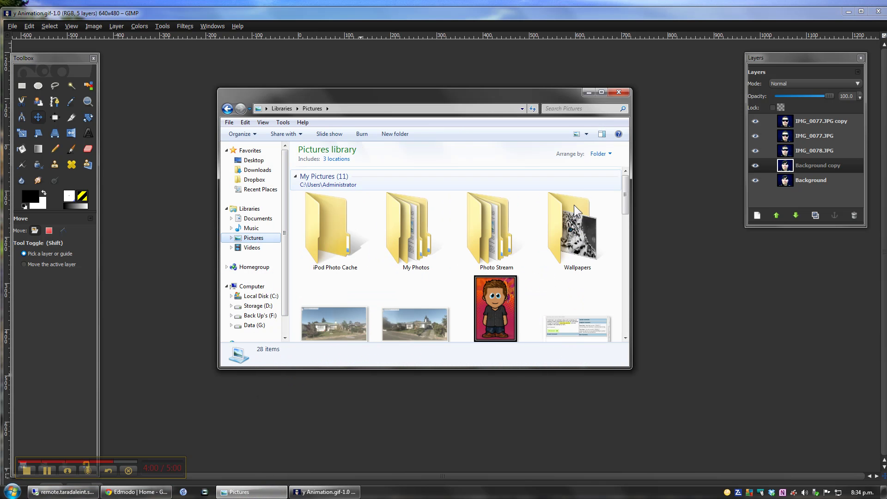
pyautogui.moveTo(624, 195); pyautogui.dragTo(625, 229)
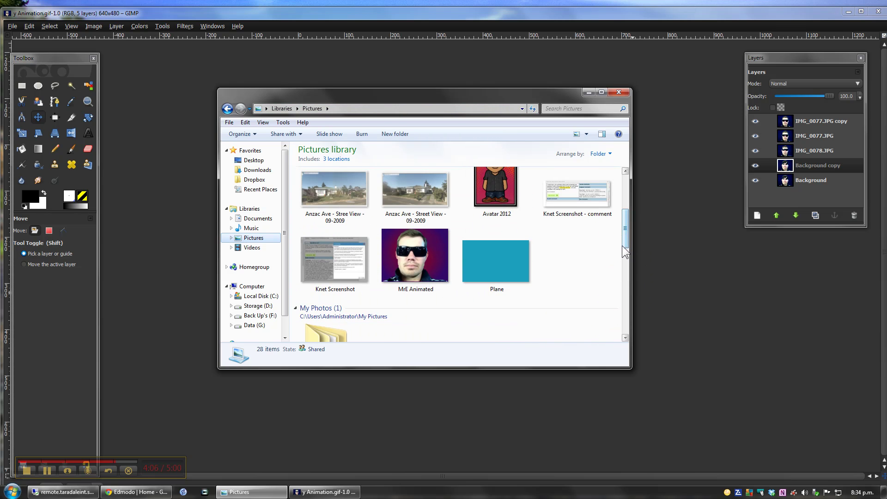
pyautogui.click(601, 92)
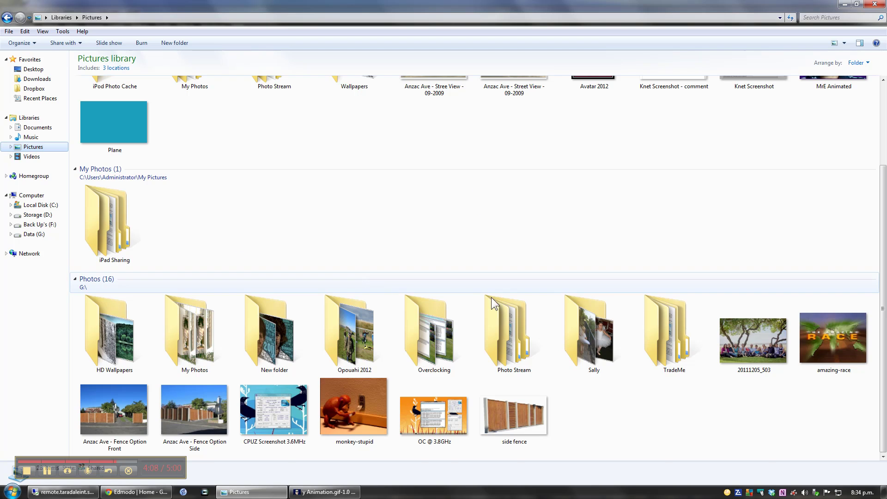
pyautogui.scroll(3, 883, 191)
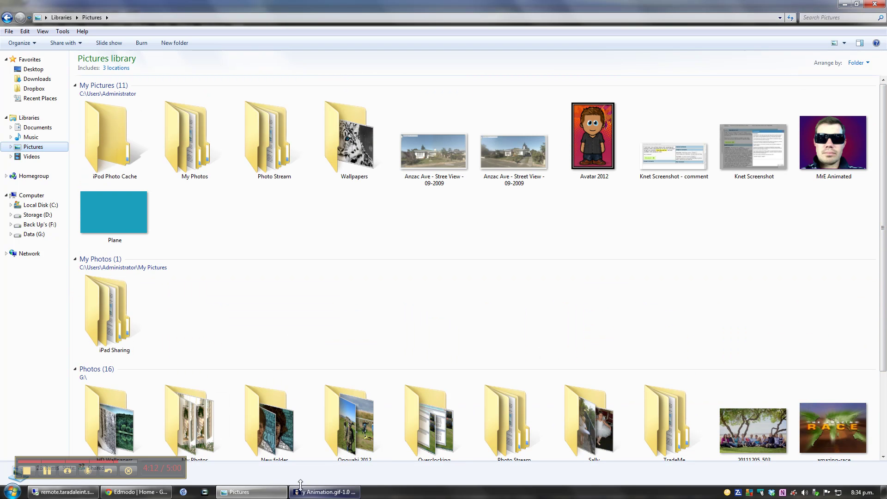
# Open GIMP's Save As dialog for the animation, then return to the Pictures library.
pyautogui.moveTo(257, 496)
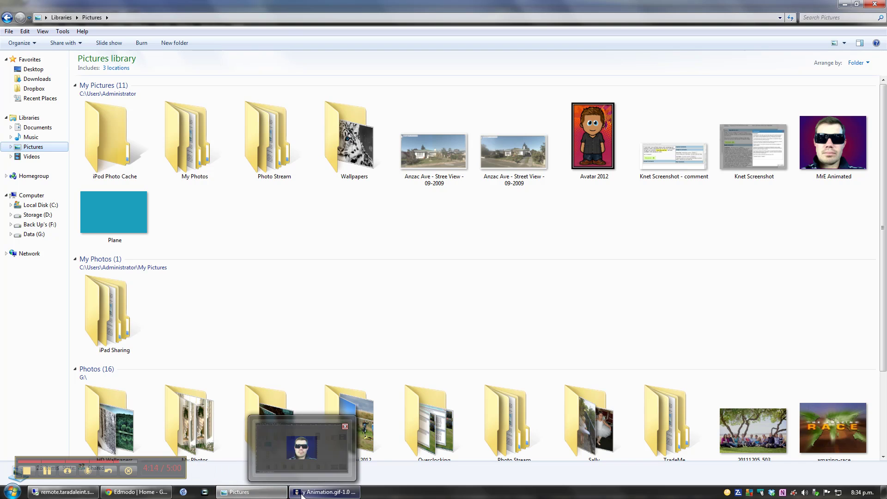
pyautogui.click(324, 492)
pyautogui.click(12, 27)
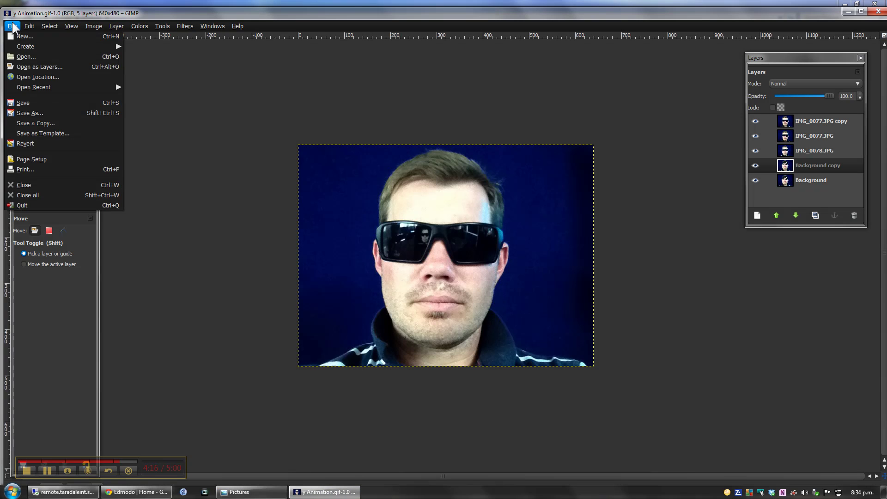
pyautogui.click(40, 112)
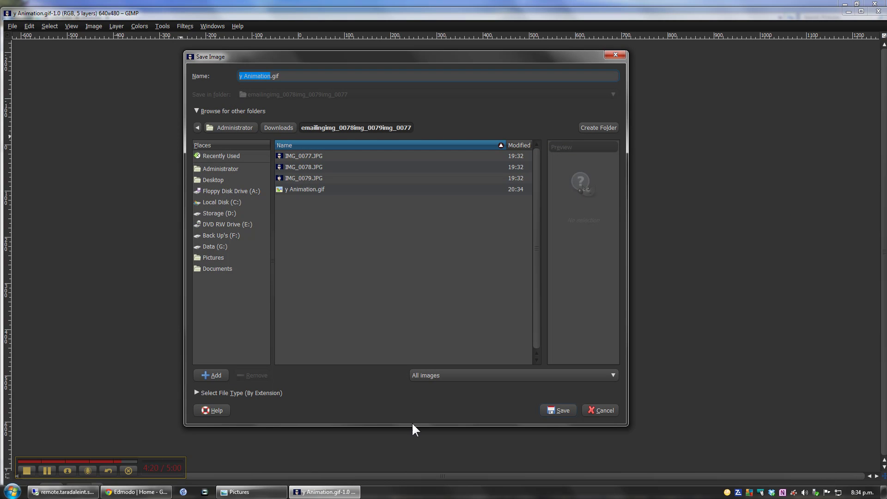
pyautogui.click(252, 492)
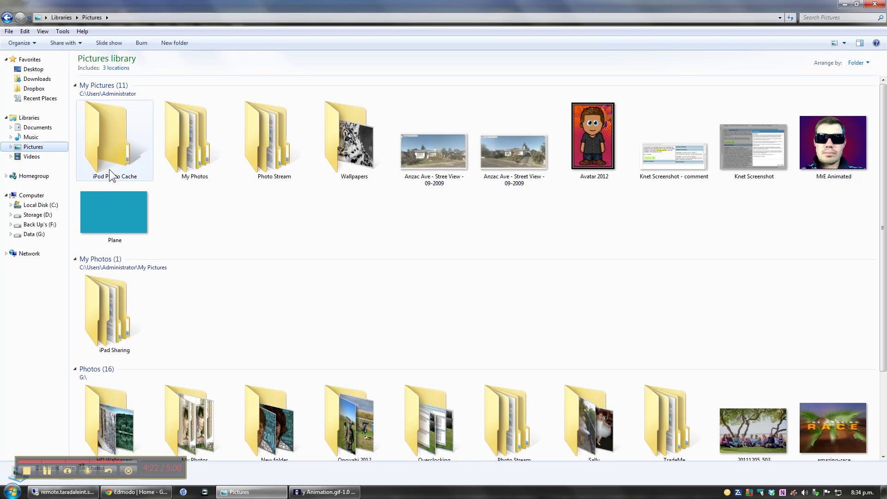
# Preview y Animation in the emailingimg_0078img_0079img_0077 folder under Downloads.
pyautogui.click(37, 78)
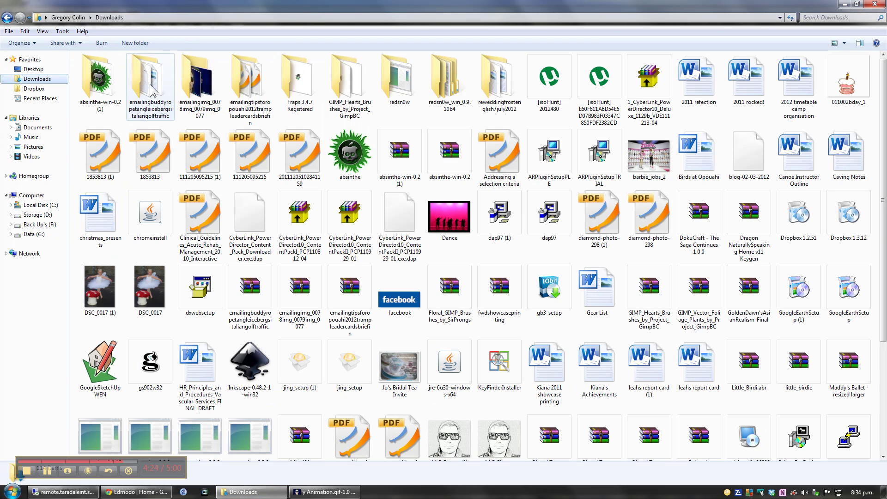
pyautogui.doubleClick(200, 83)
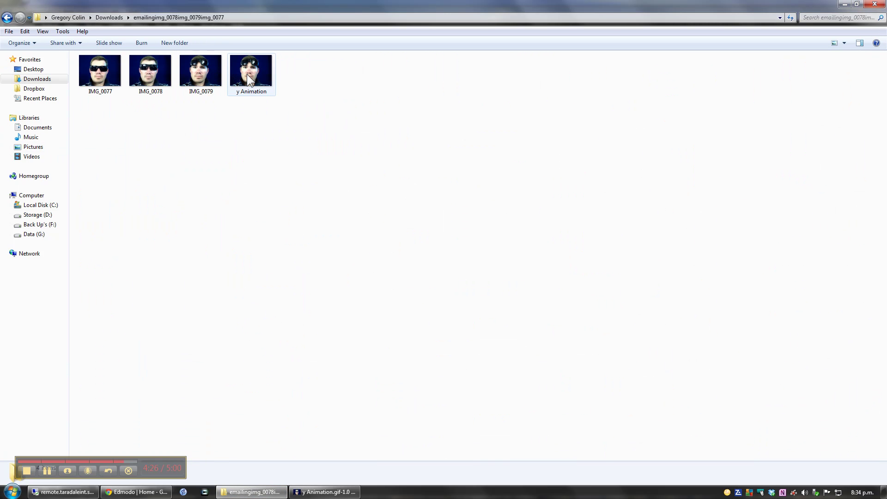
pyautogui.doubleClick(250, 76)
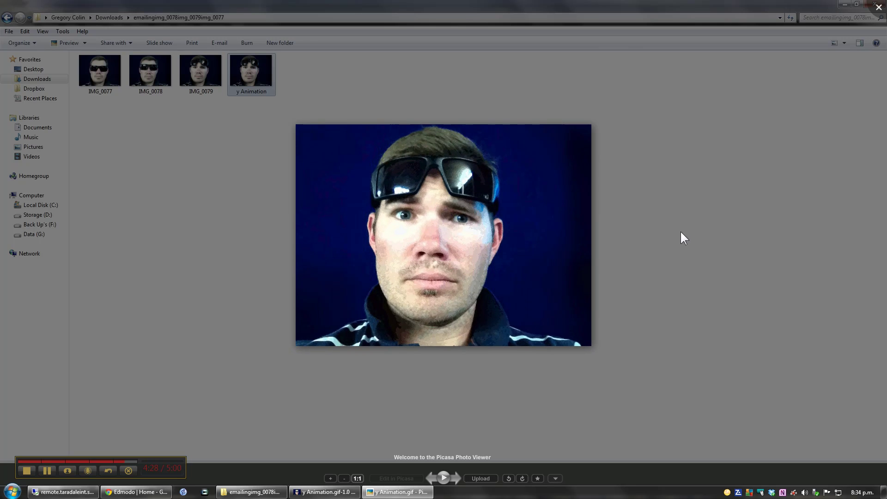
pyautogui.click(879, 7)
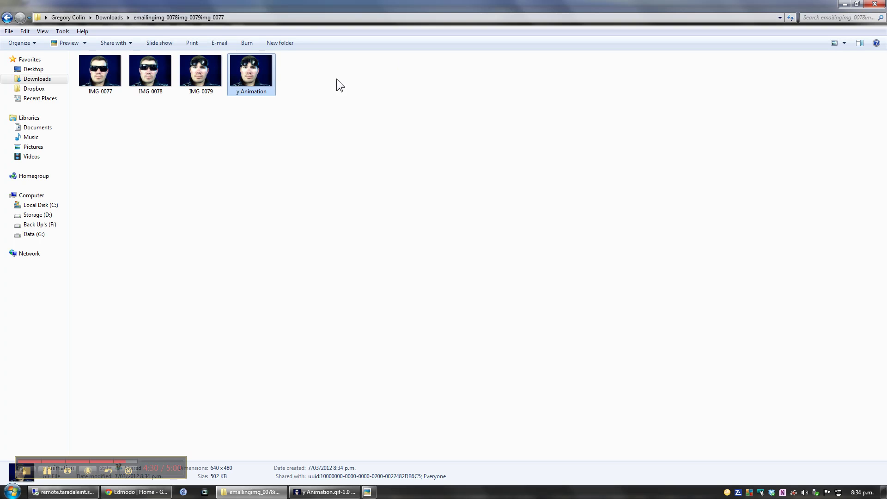
# Open y Animation.gif with Internet Explorer and maximize its window.
pyautogui.rightClick(251, 74)
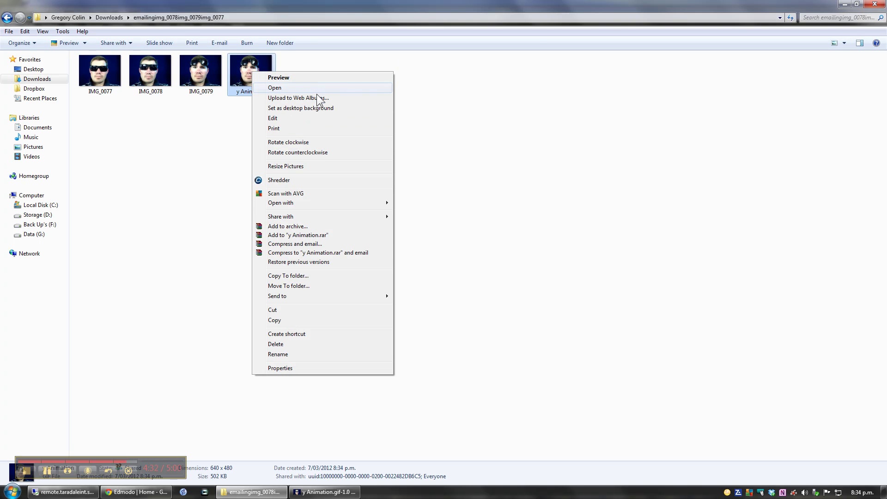
pyautogui.moveTo(338, 206)
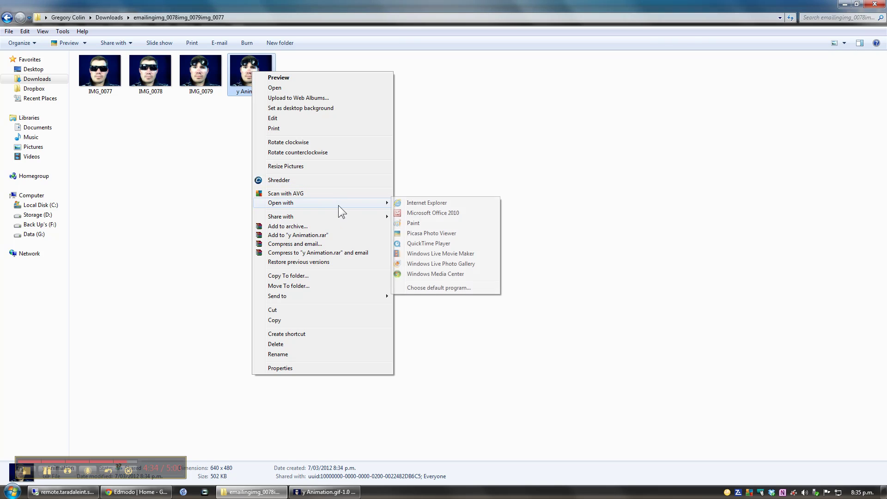
pyautogui.click(446, 204)
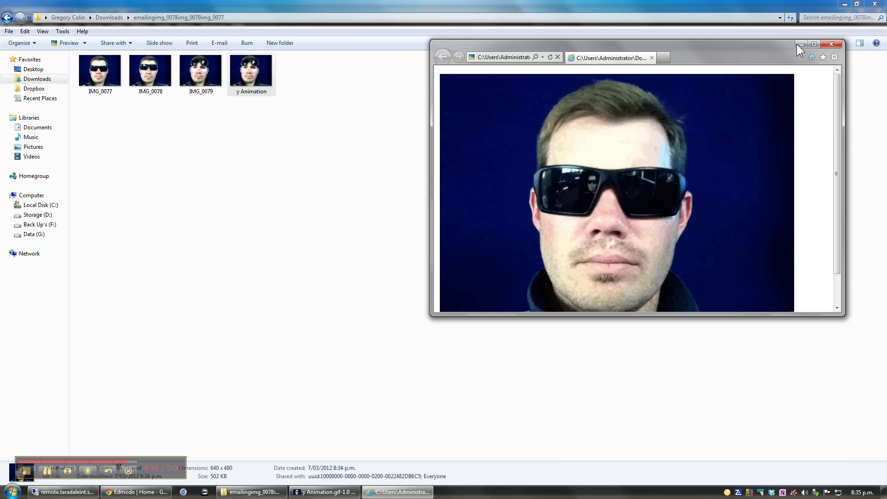
pyautogui.click(815, 44)
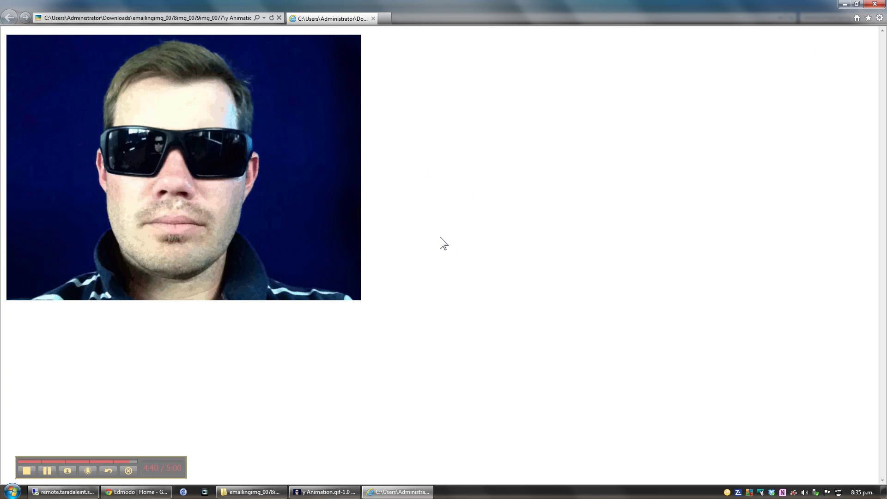
pyautogui.click(252, 492)
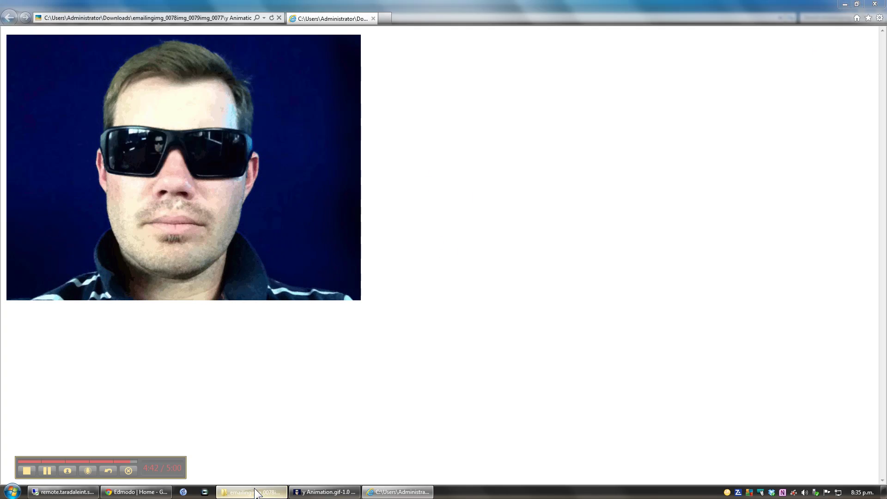
# Preview MrE Animated from the Pictures library in Picasa, then close the preview.
pyautogui.click(35, 147)
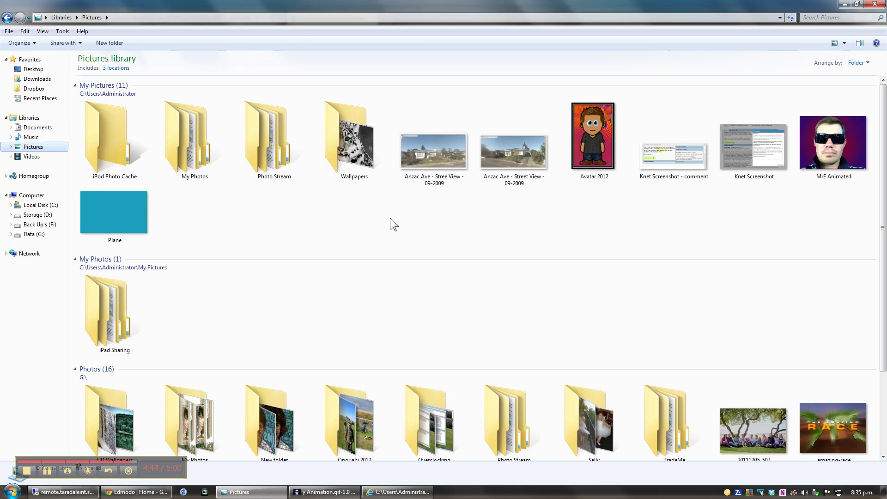
pyautogui.doubleClick(847, 137)
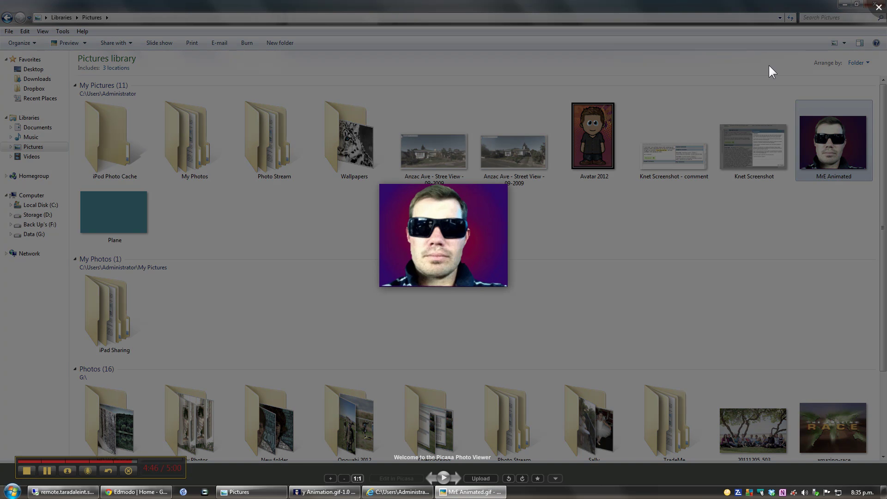
pyautogui.click(882, 14)
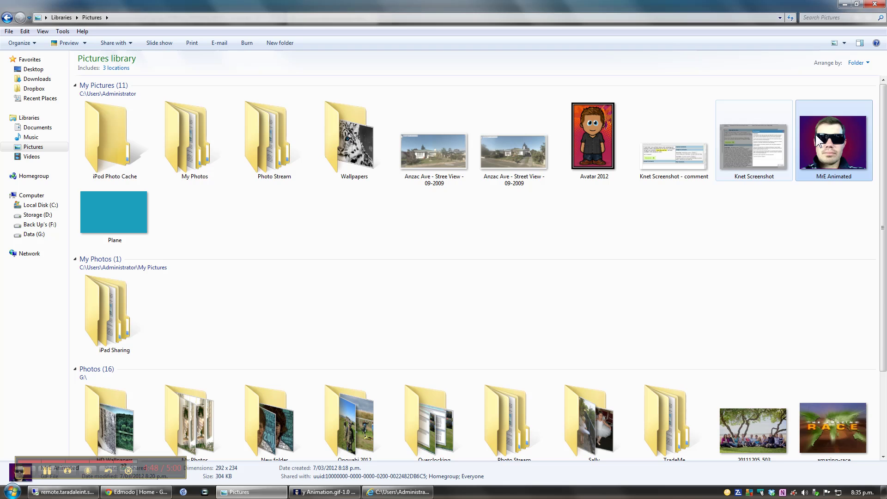
# Open MrE Animated.gif in Internet Explorer using Open with.
pyautogui.rightClick(818, 124)
pyautogui.moveTo(801, 255)
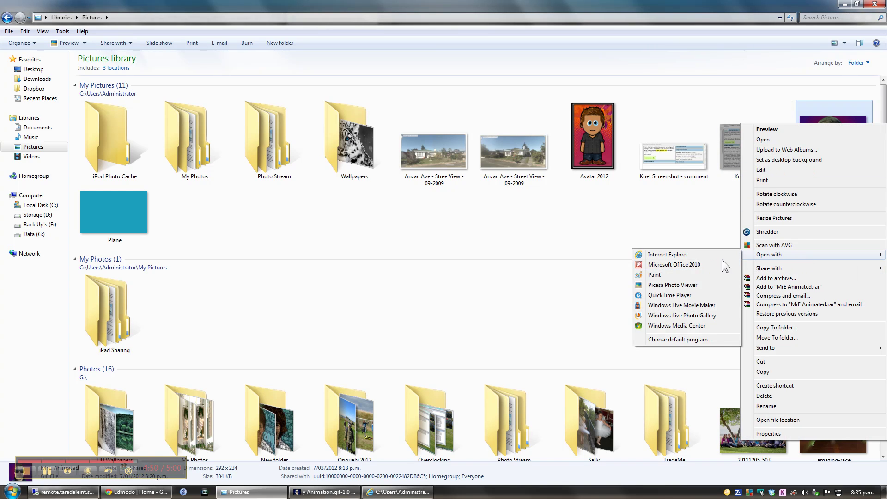
pyautogui.click(686, 256)
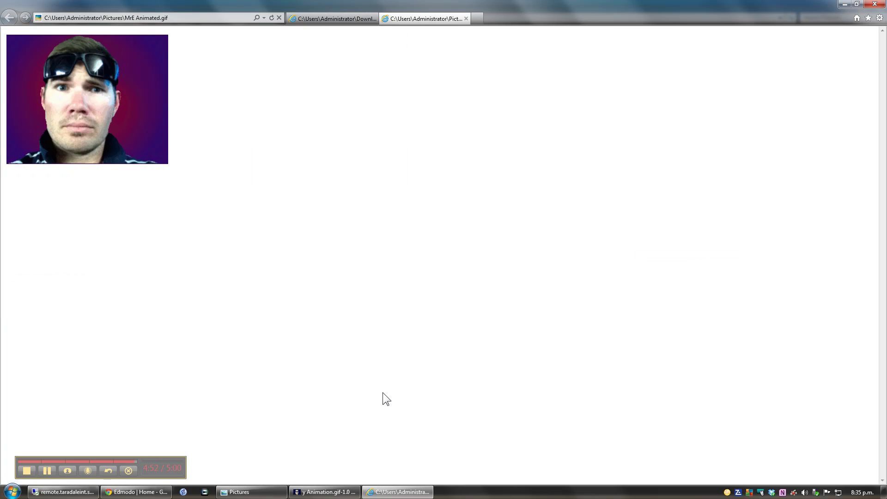